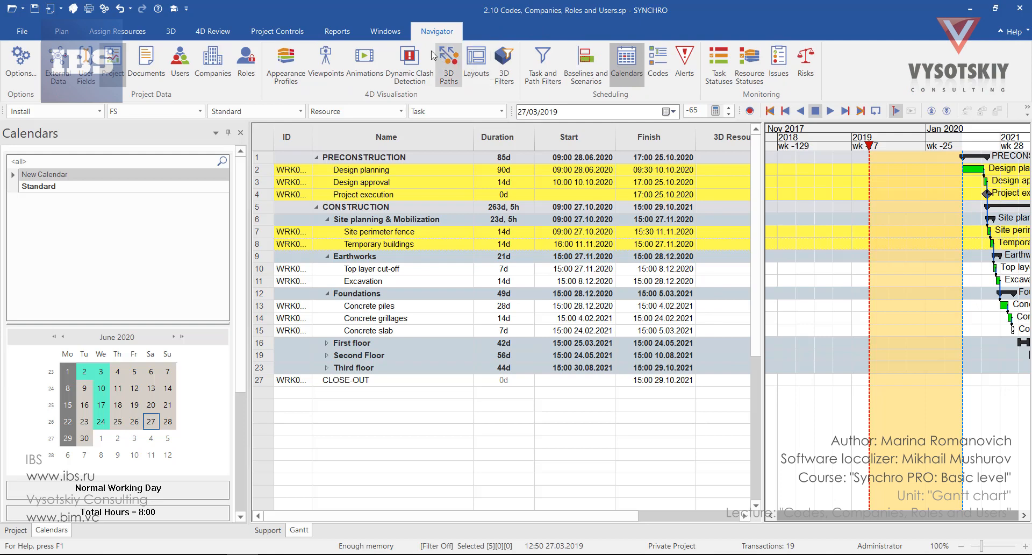
# Step: Show the project's Users, Companies, Roles and Codes data panels
pyautogui.click(181, 66)
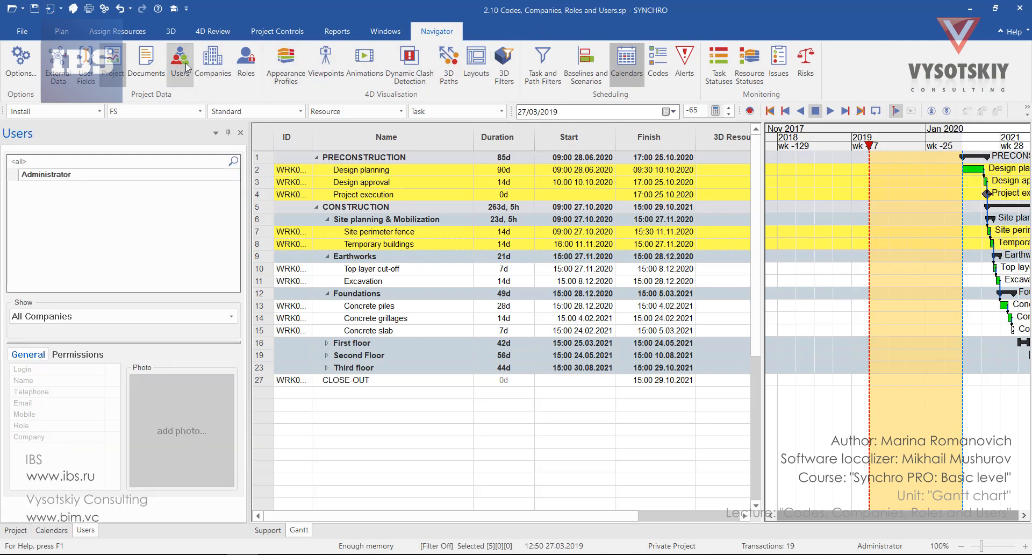
pyautogui.click(210, 61)
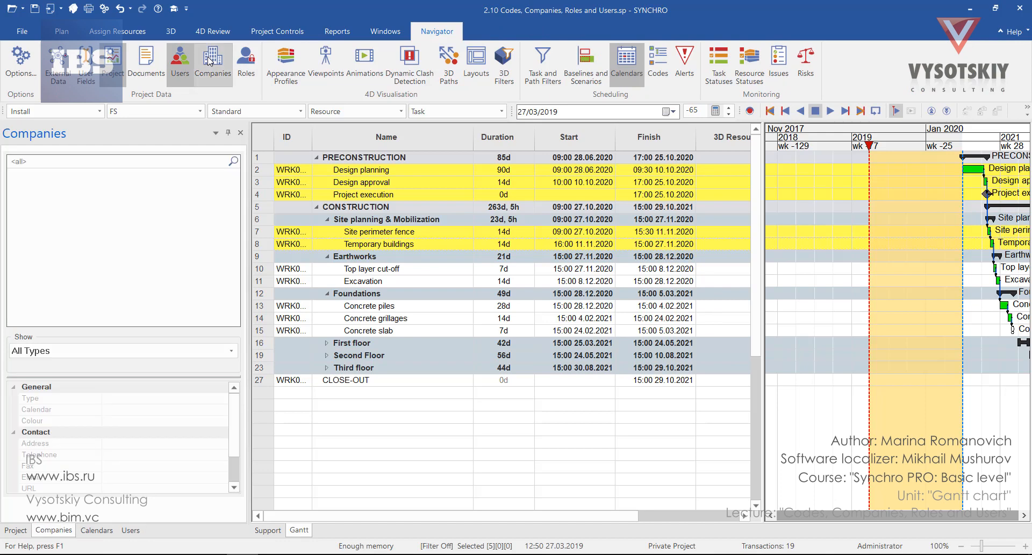
pyautogui.click(246, 57)
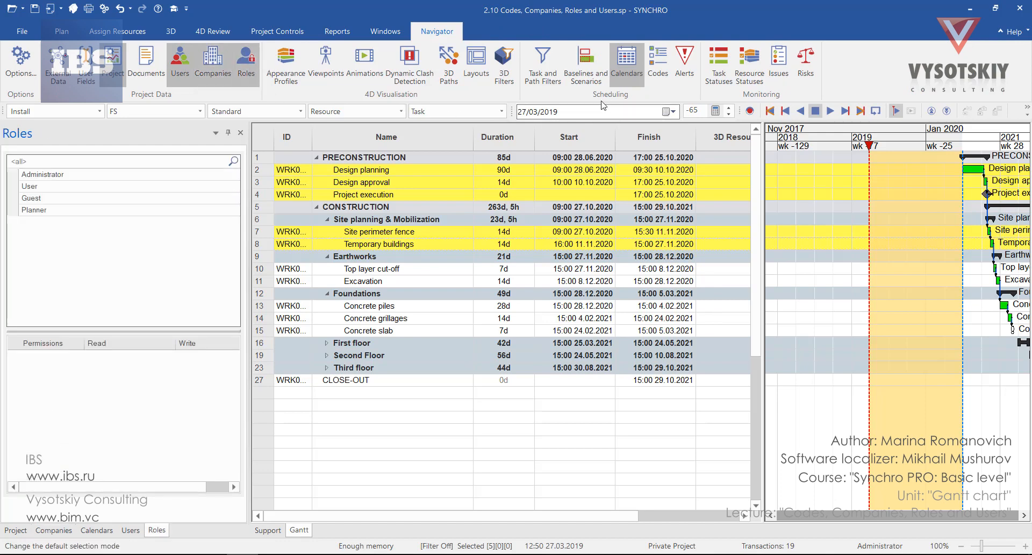
pyautogui.click(658, 70)
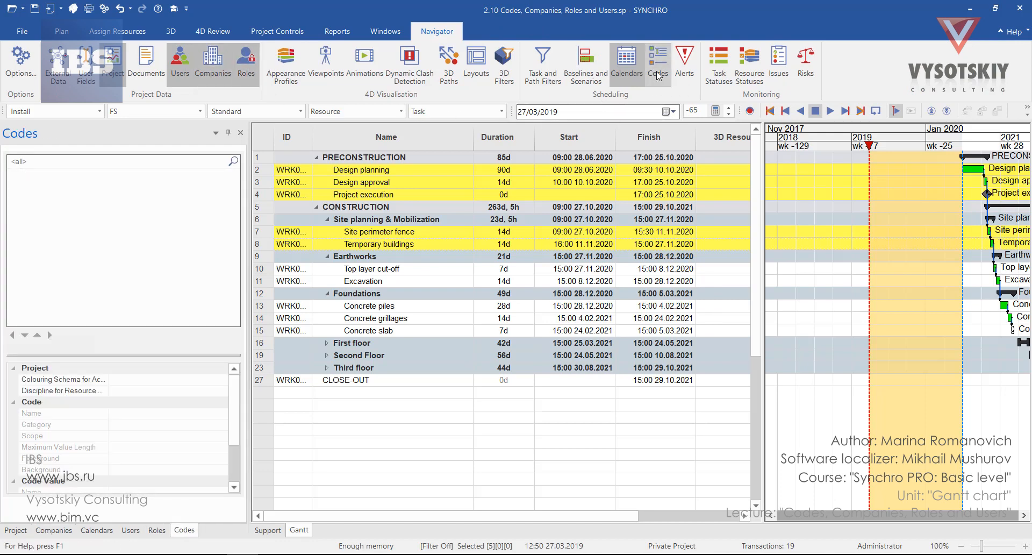
# Step: Add an activity code with its default name and enlarge the code properties area
pyautogui.rightClick(90, 202)
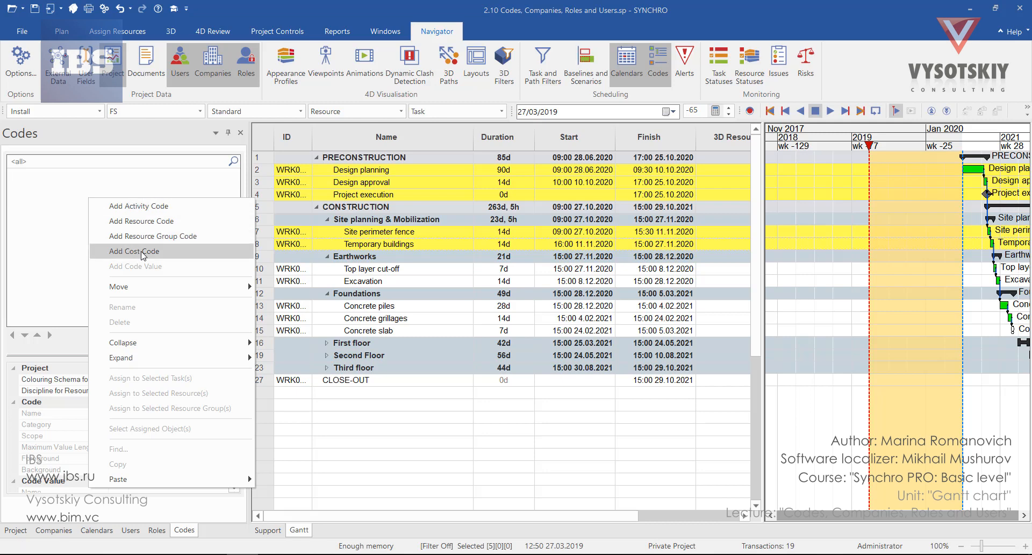
pyautogui.rightClick(159, 226)
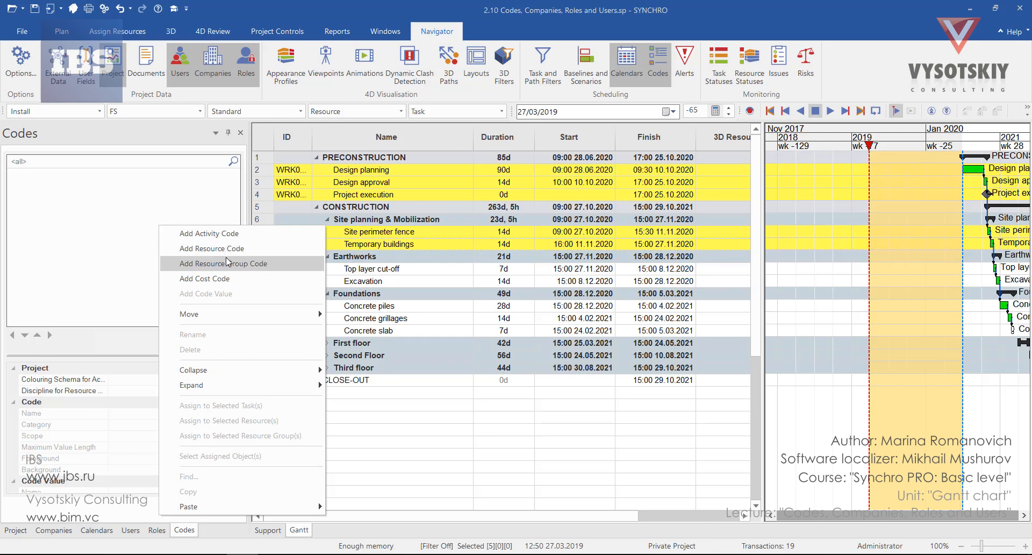
pyautogui.rightClick(71, 205)
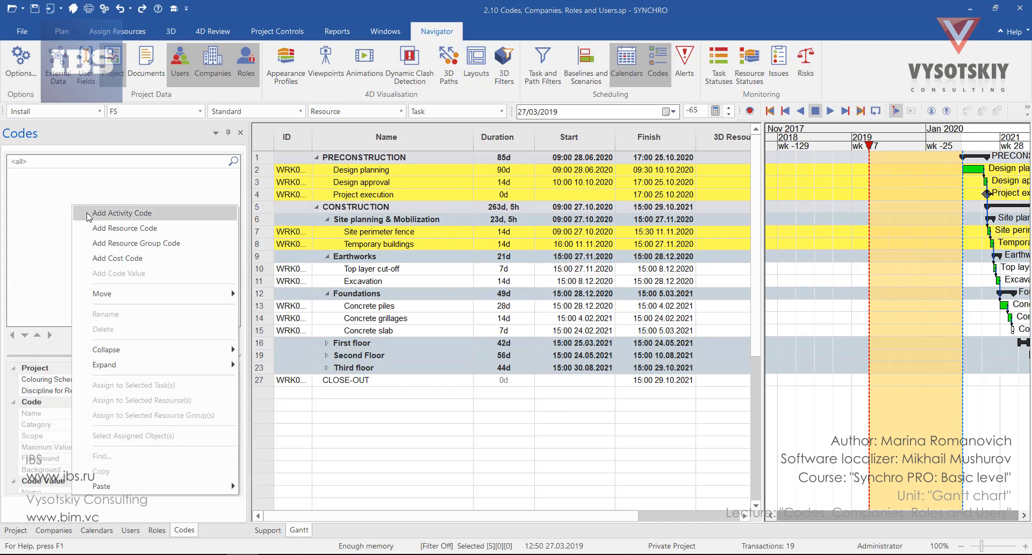
pyautogui.click(89, 214)
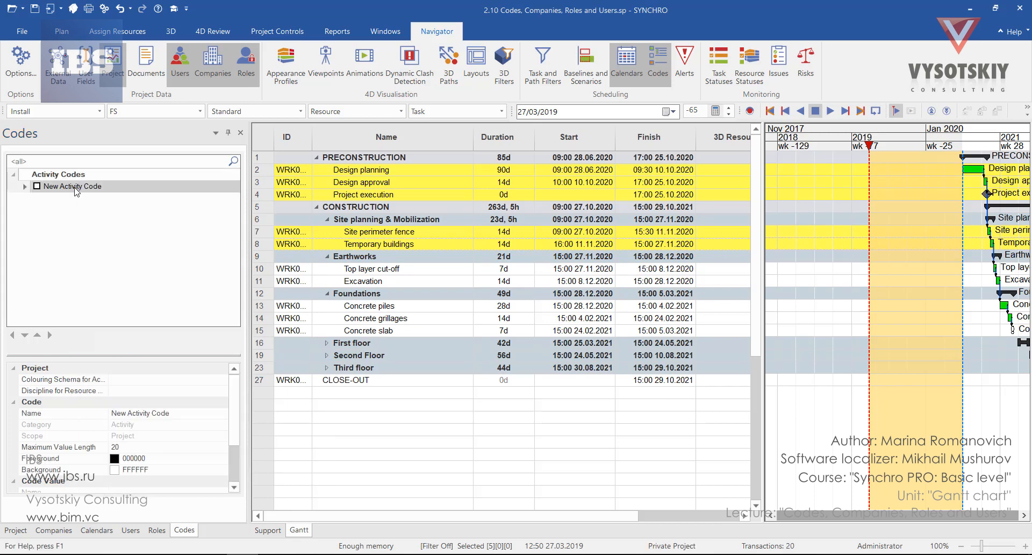
pyautogui.moveTo(223, 355); pyautogui.dragTo(215, 289)
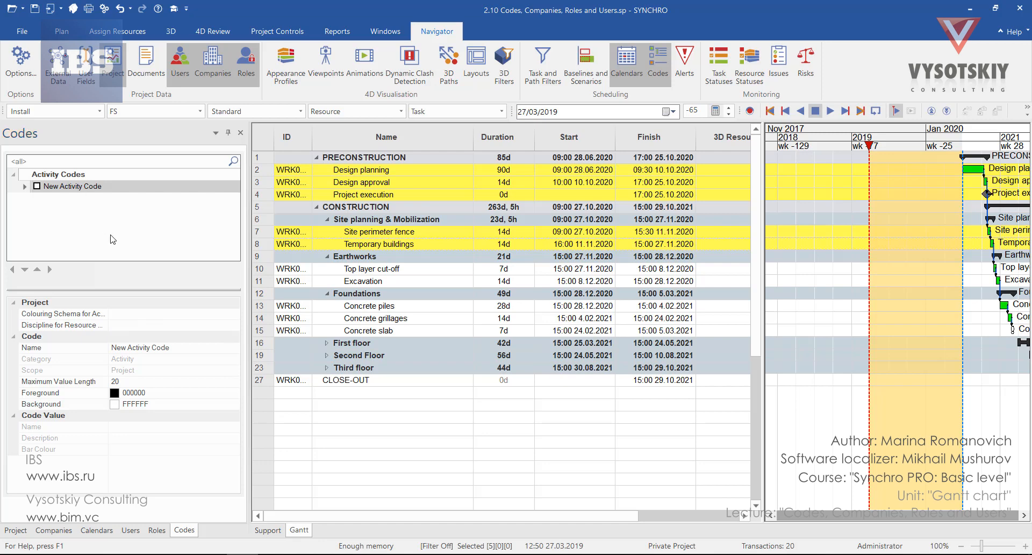
# Step: Add two code values, AAA and AAB, under New Activity Code
pyautogui.click(102, 192)
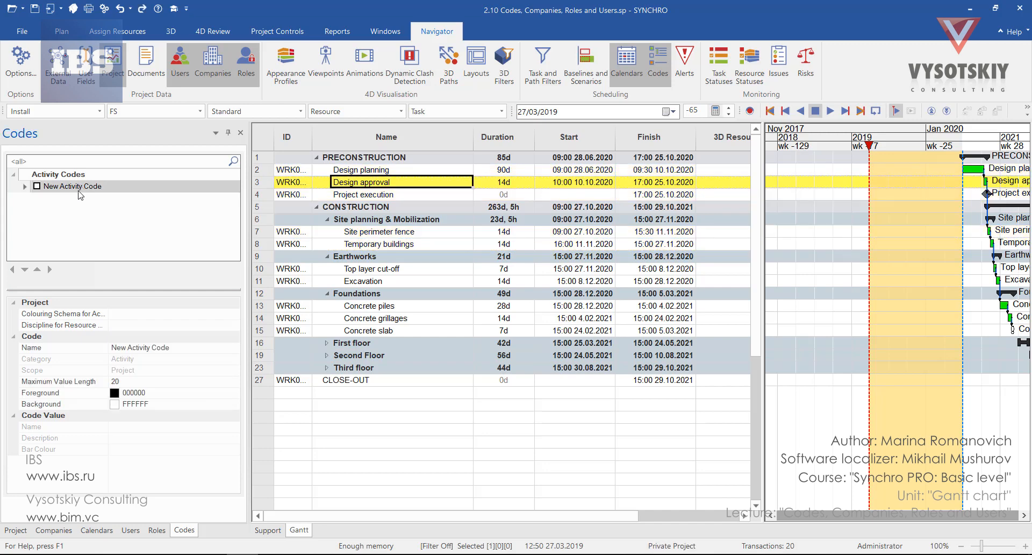
pyautogui.rightClick(80, 195)
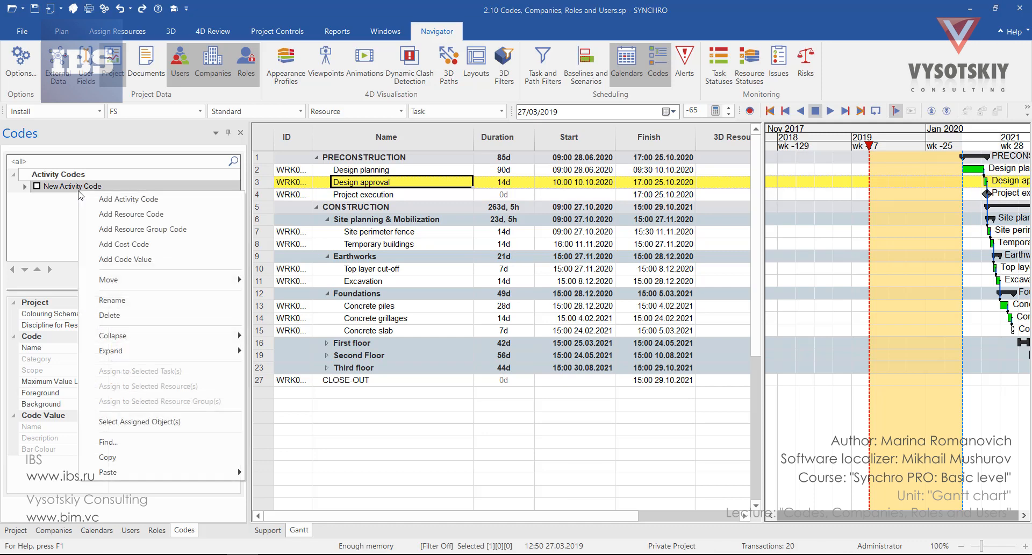
pyautogui.click(106, 258)
pyautogui.click(91, 188)
pyautogui.rightClick(91, 188)
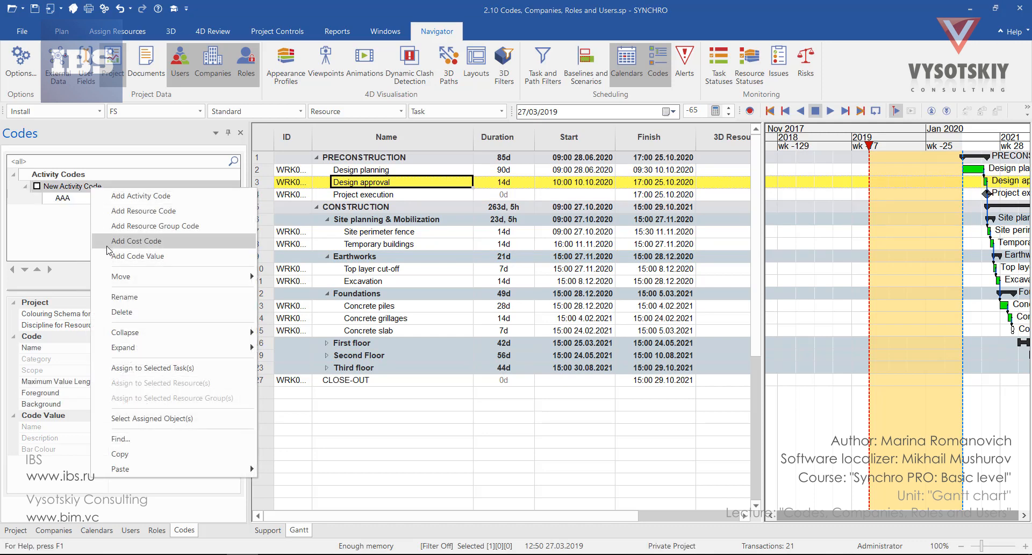
pyautogui.click(111, 253)
pyautogui.click(94, 198)
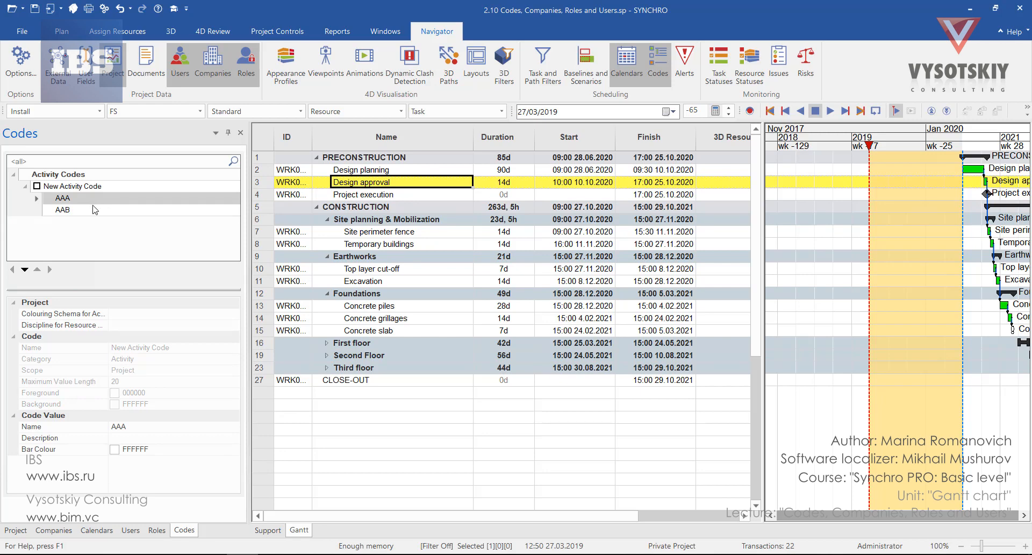
# Step: Place code value AAA below AAB and assign it to Design approval, Project execution, Site perimeter fence and Excavation
pyautogui.keyDown('ctrl'); pyautogui.click(393, 194); pyautogui.keyUp('ctrl')
pyautogui.keyDown('ctrl'); pyautogui.click(383, 232); pyautogui.keyUp('ctrl')
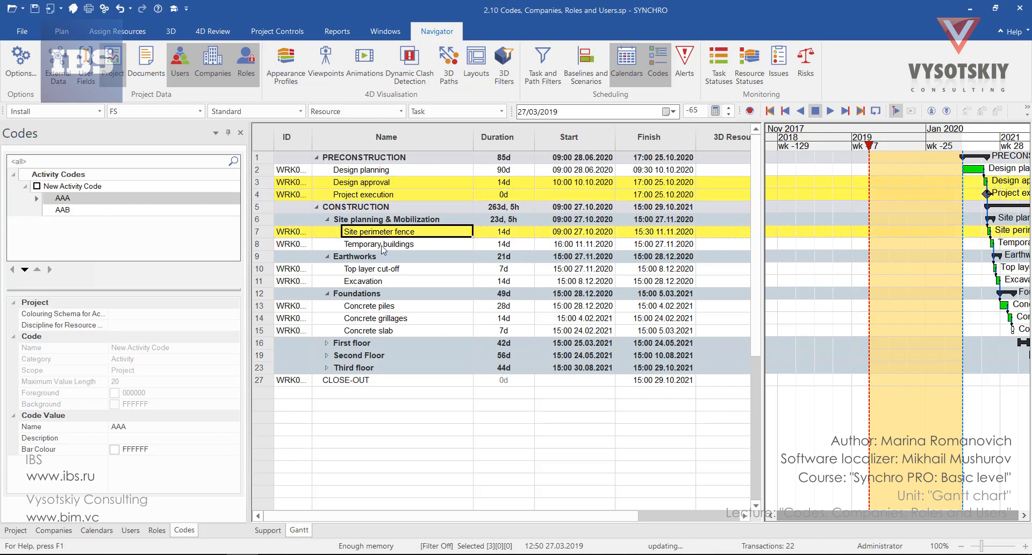
pyautogui.keyDown('ctrl'); pyautogui.click(382, 281); pyautogui.keyUp('ctrl')
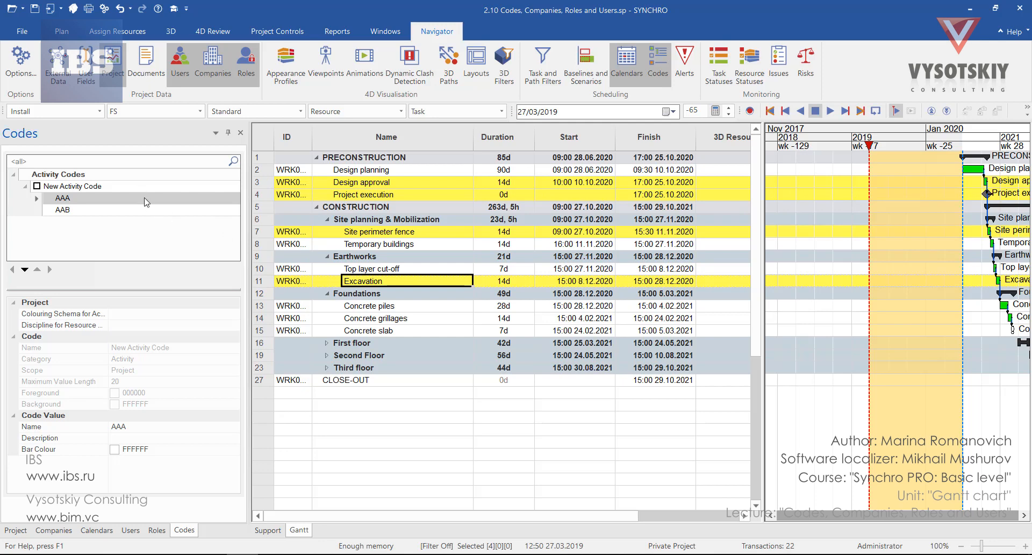
pyautogui.moveTo(144, 198); pyautogui.dragTo(169, 203)
pyautogui.rightClick(163, 206)
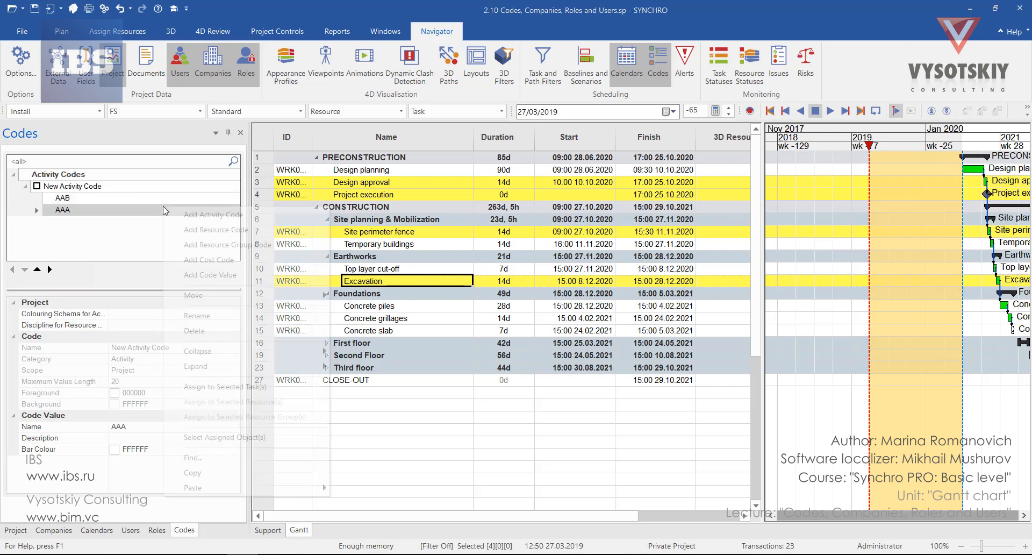
pyautogui.click(214, 388)
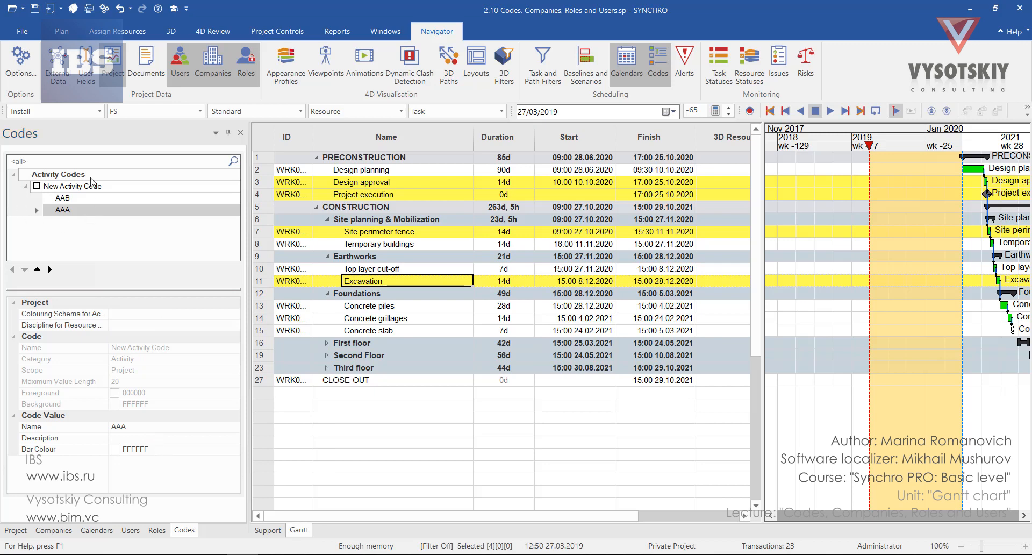
# Step: Add a company to the project's company list, keeping the default name New Company
pyautogui.click(54, 530)
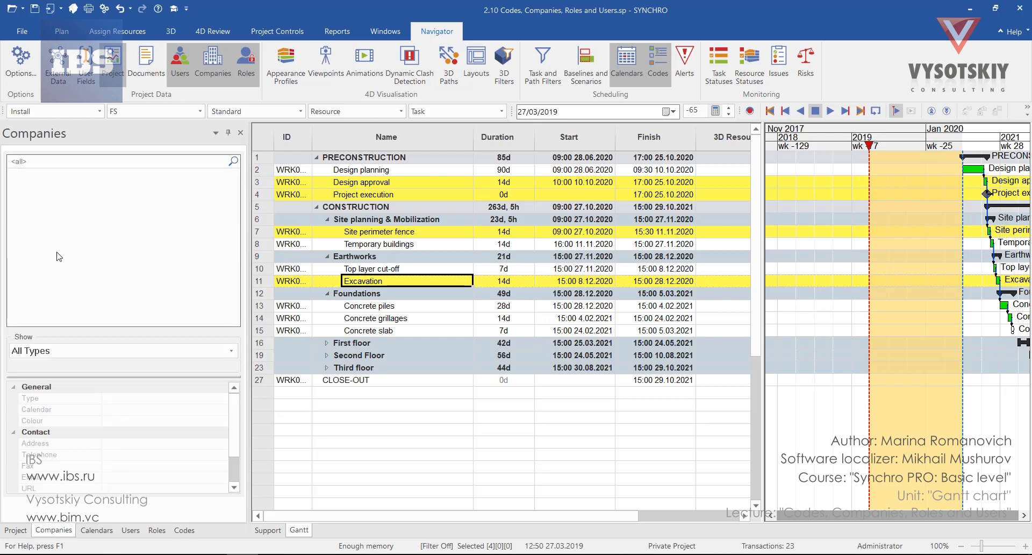
pyautogui.doubleClick(68, 213)
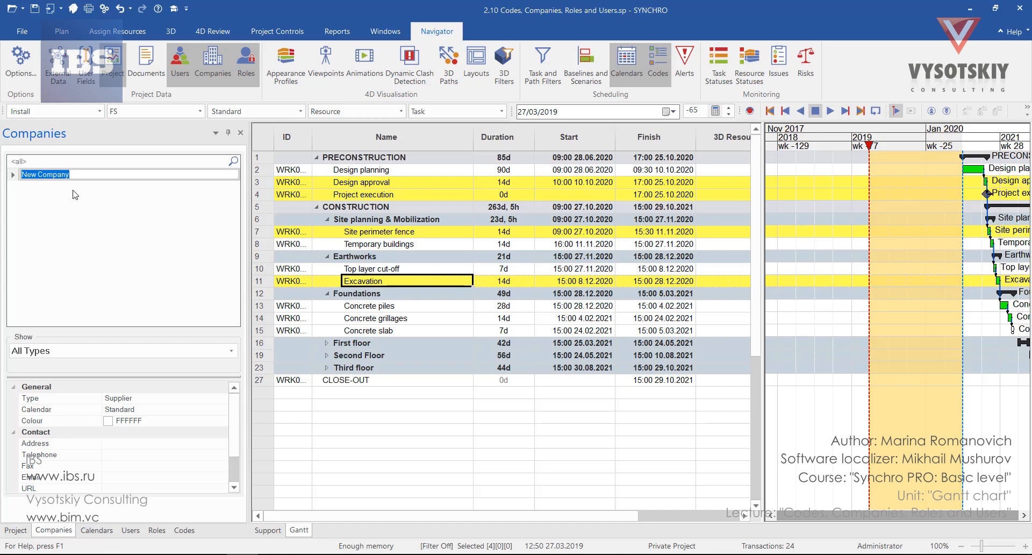
pyautogui.click(87, 247)
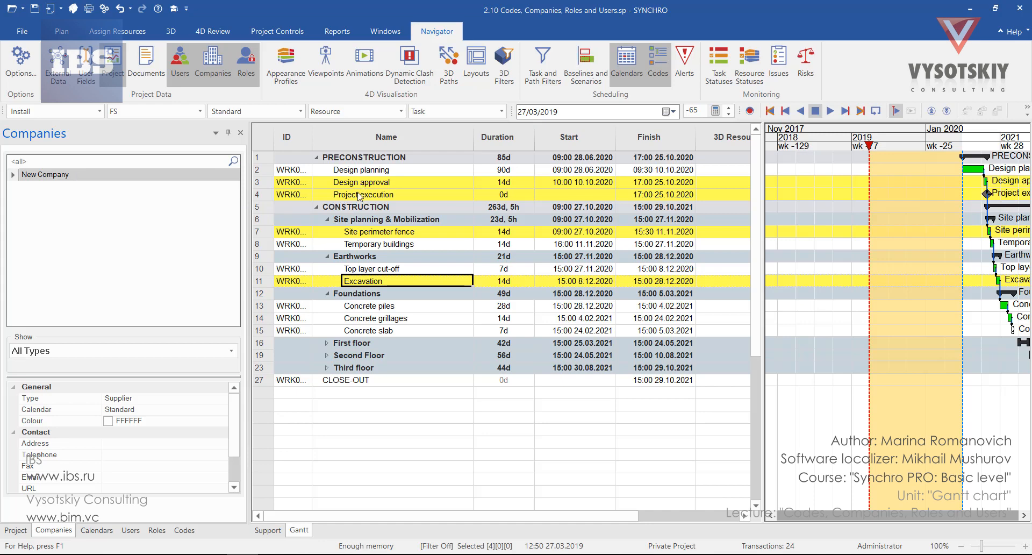
# Step: Show the task properties of Design planning and try choosing New Company as its Supplier
pyautogui.click(431, 172)
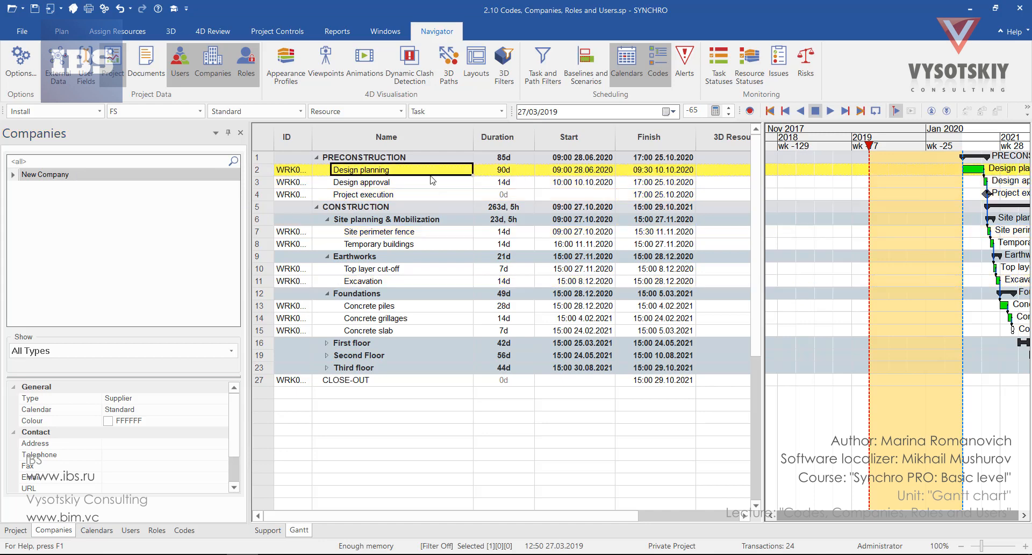
pyautogui.click(370, 34)
pyautogui.click(176, 63)
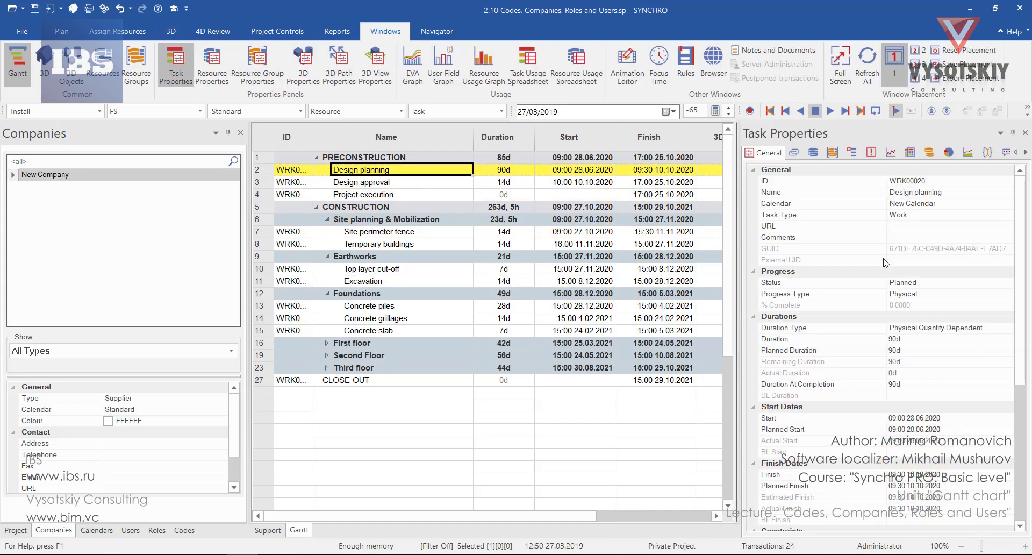
pyautogui.scroll(-5, 950, 461)
pyautogui.click(1010, 453)
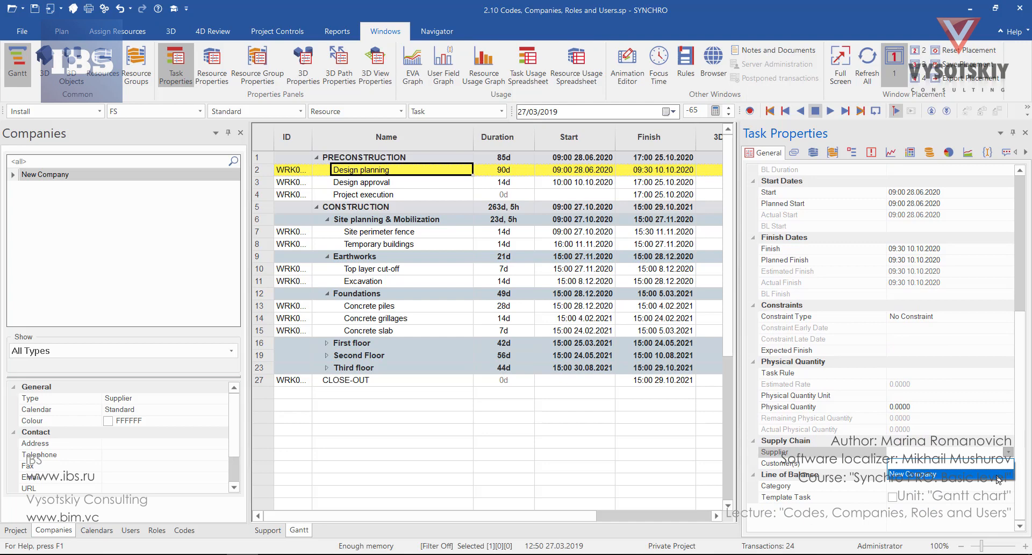
pyautogui.click(998, 475)
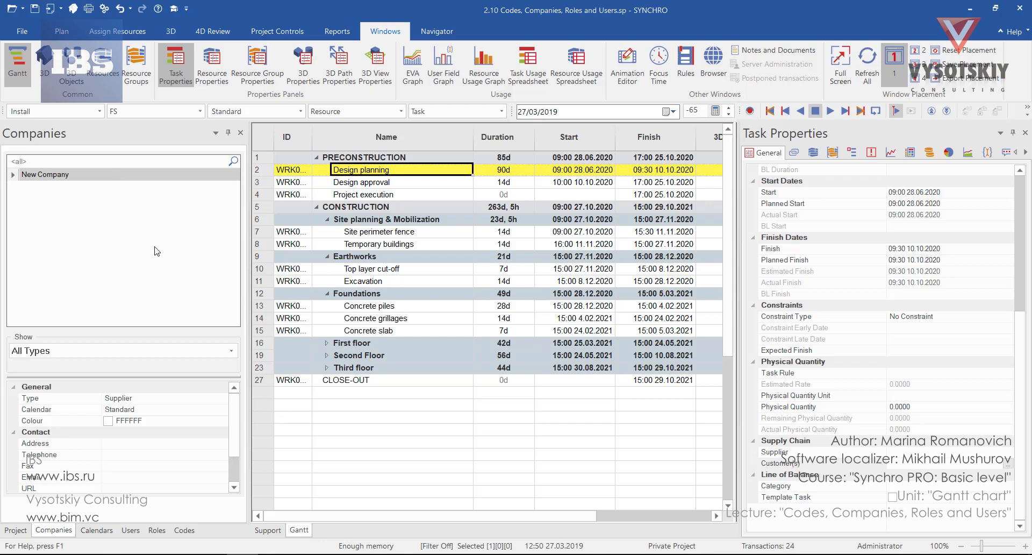
# Step: Examine the company types available for New Company without changing its type
pyautogui.click(223, 399)
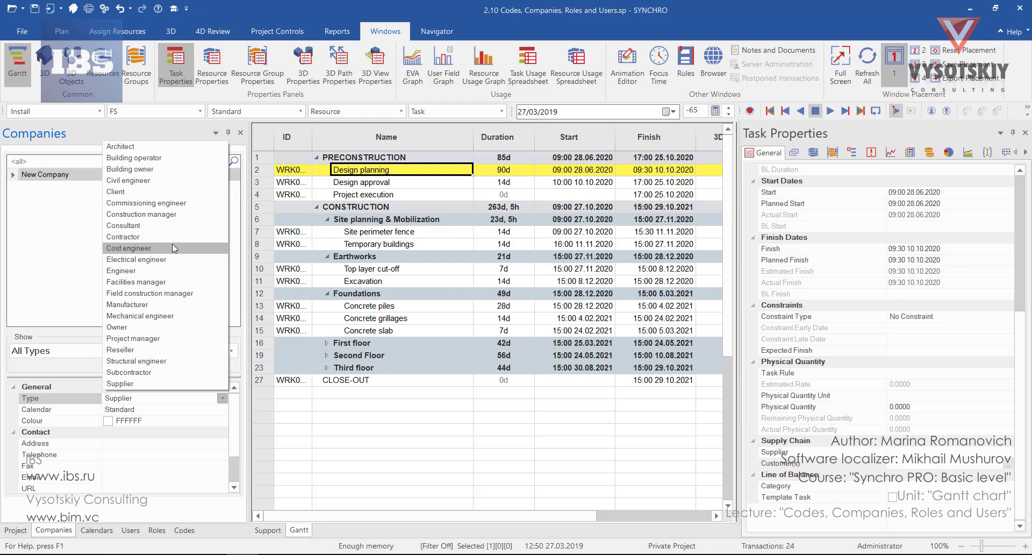
pyautogui.click(163, 533)
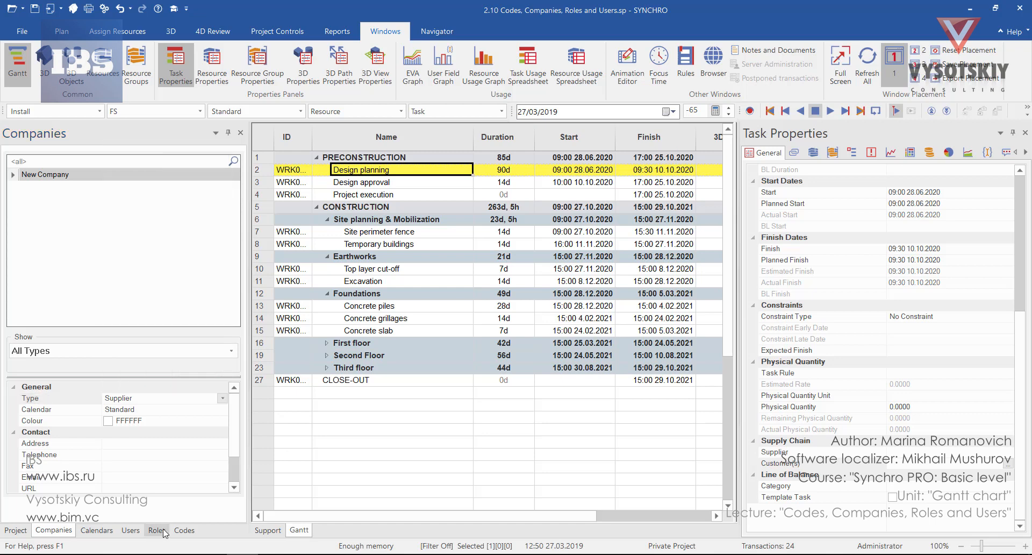
# Step: Add a role to the project's role list, keep the default name New Role, and select it
pyautogui.click(157, 530)
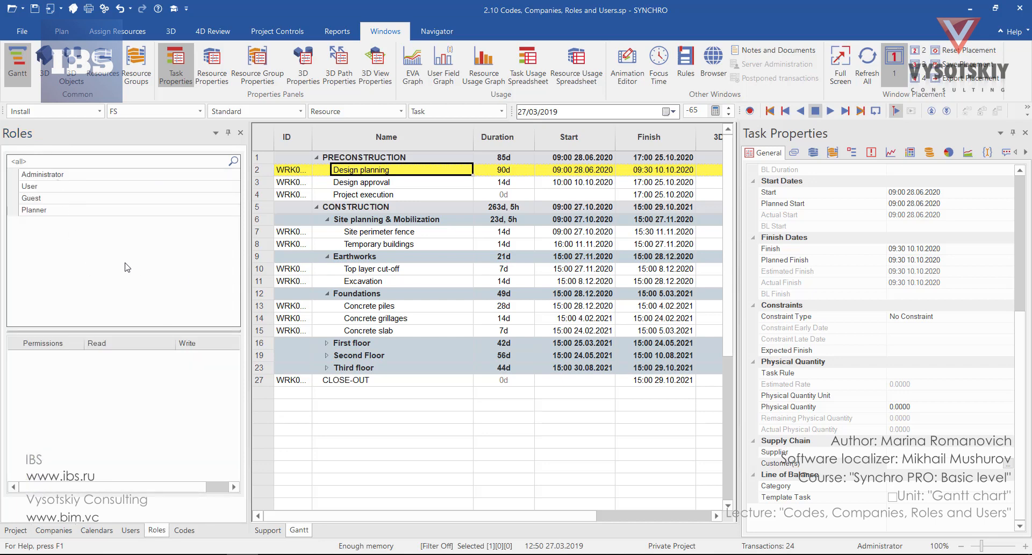
pyautogui.rightClick(74, 239)
pyautogui.click(87, 247)
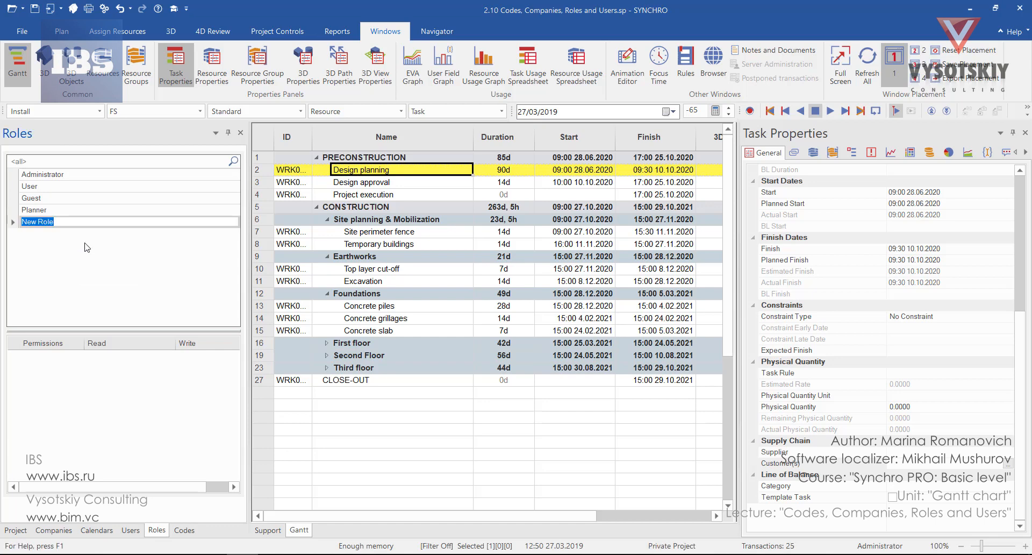
pyautogui.press('Return')
pyautogui.click(87, 222)
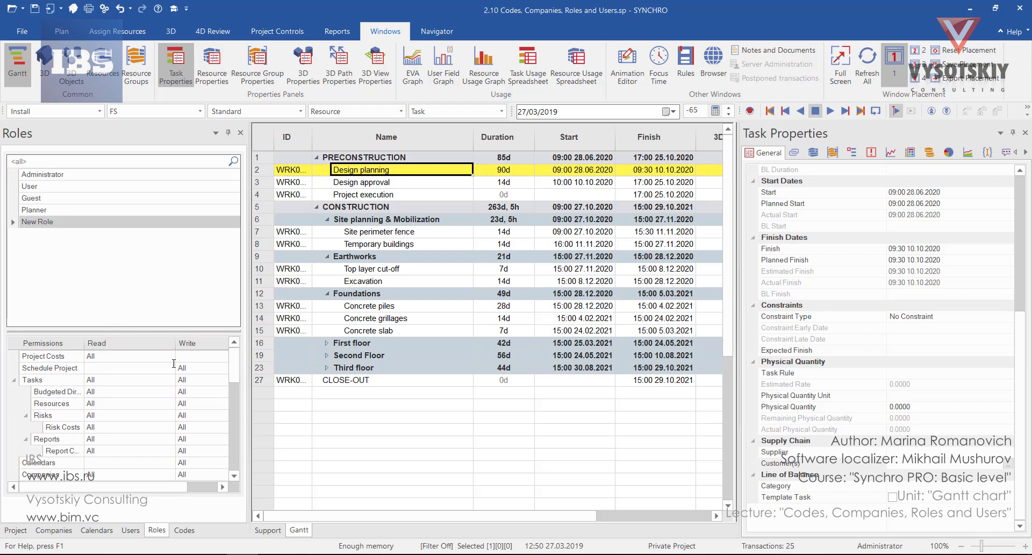
# Step: Examine the permissions of New Role, including the read access options for Tasks
pyautogui.moveTo(236, 361)
pyautogui.mouseDown()
pyautogui.moveTo(239, 388)
pyautogui.moveTo(236, 368)
pyautogui.moveTo(237, 380)
pyautogui.mouseUp()
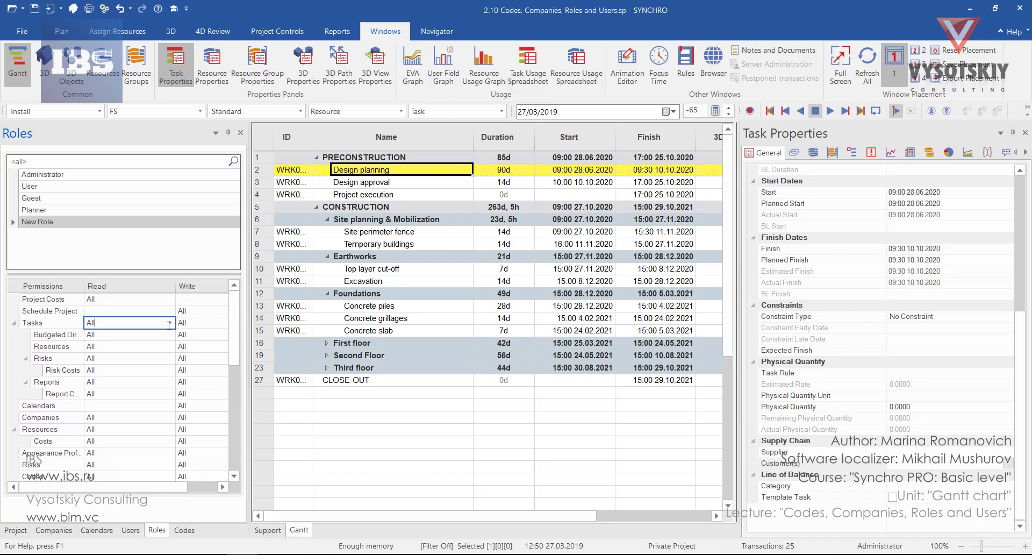
pyautogui.click(169, 323)
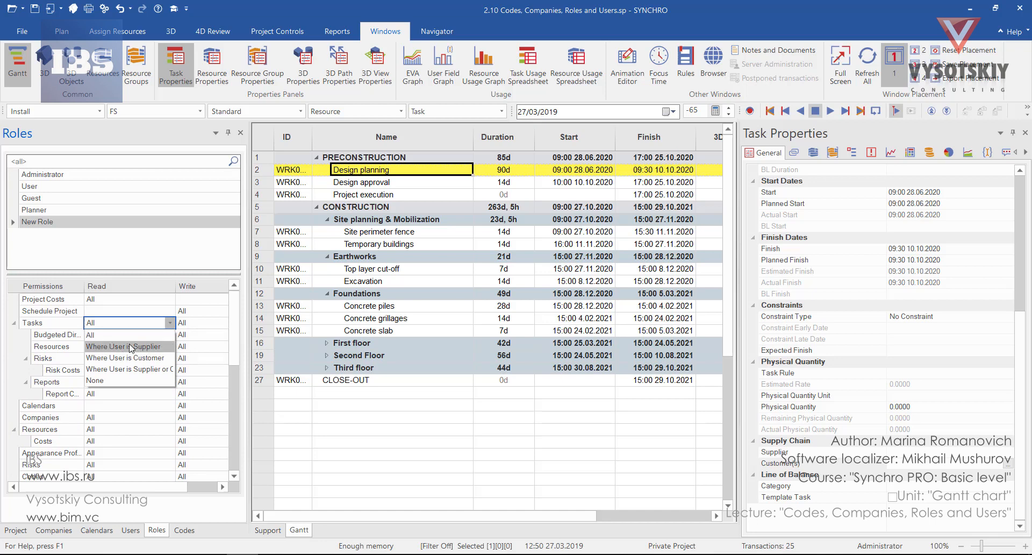
pyautogui.click(131, 349)
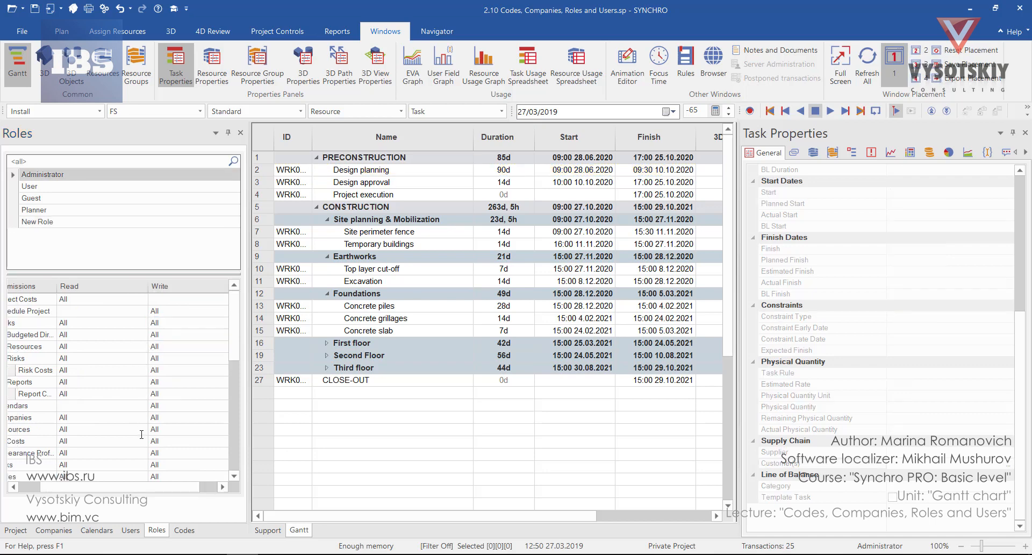
# Step: Start adding a user with the login User 1, the Guest role and New Company as the company
pyautogui.click(130, 531)
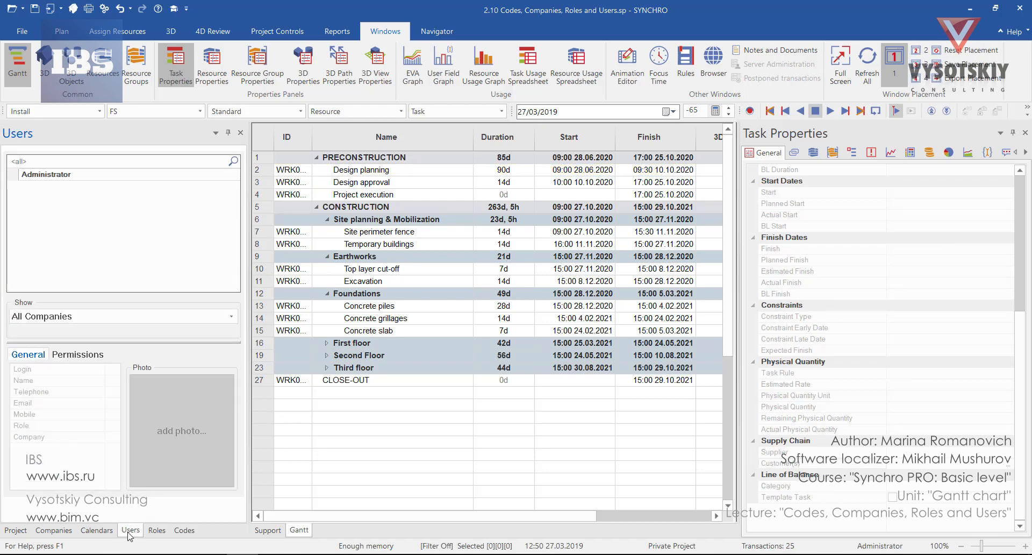
pyautogui.rightClick(59, 205)
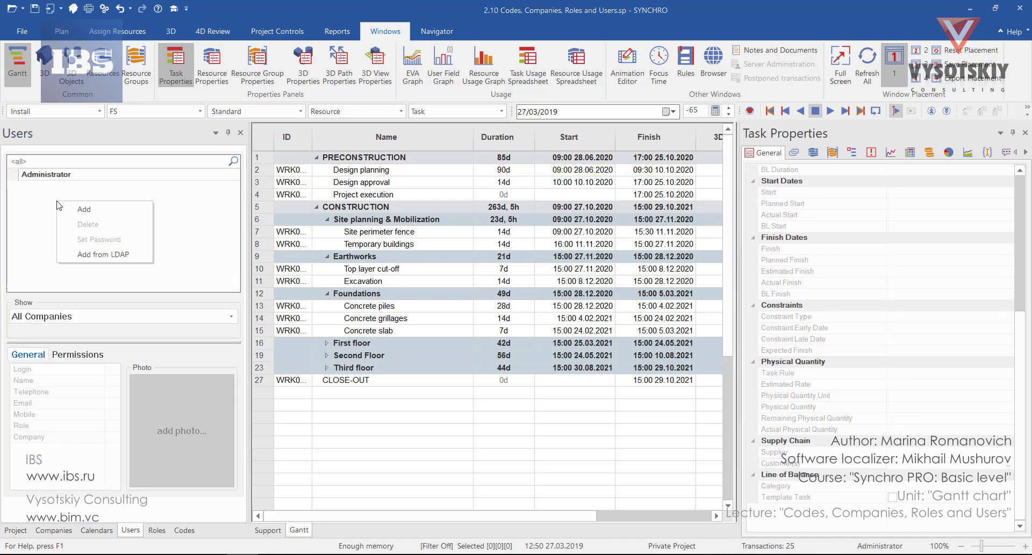
pyautogui.click(91, 215)
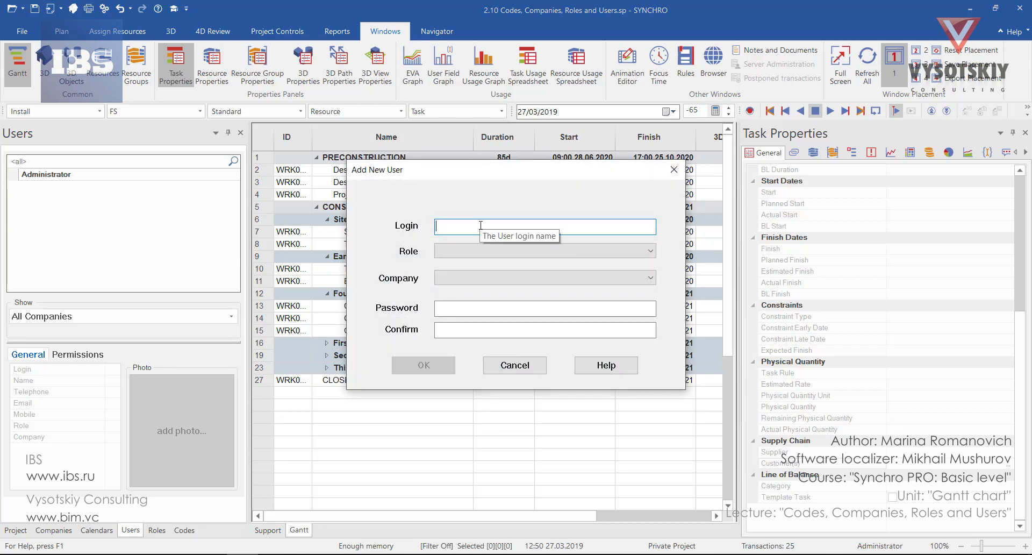
pyautogui.write('User 1')
pyautogui.click(524, 251)
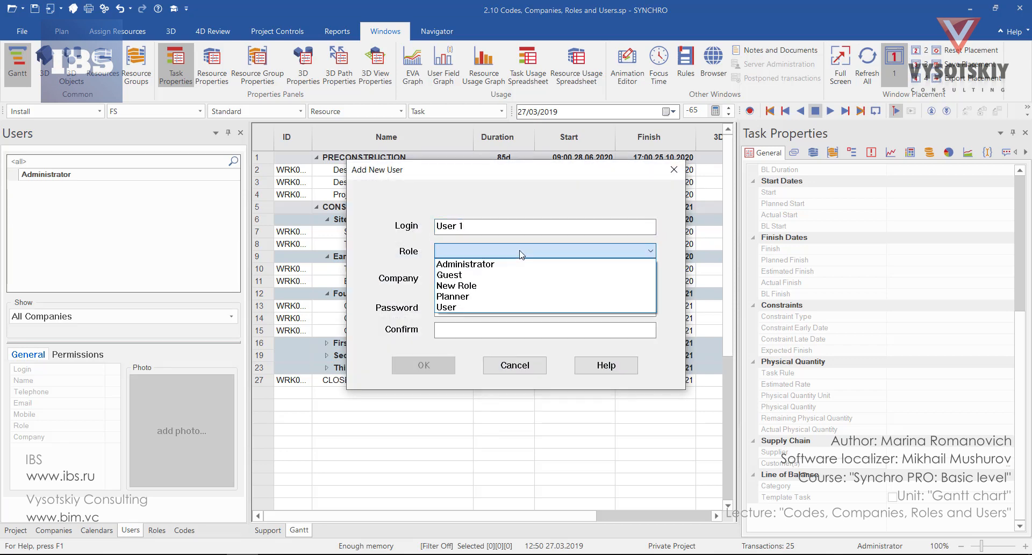
pyautogui.click(527, 274)
pyautogui.click(546, 277)
pyautogui.click(546, 286)
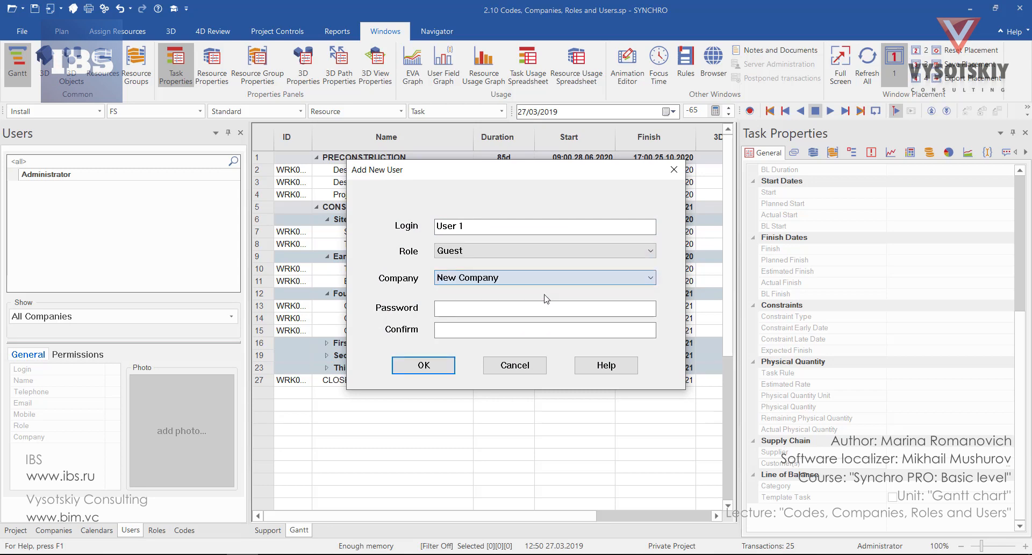
# Step: Create the user with both password fields left empty and display the user's permissions
pyautogui.click(547, 310)
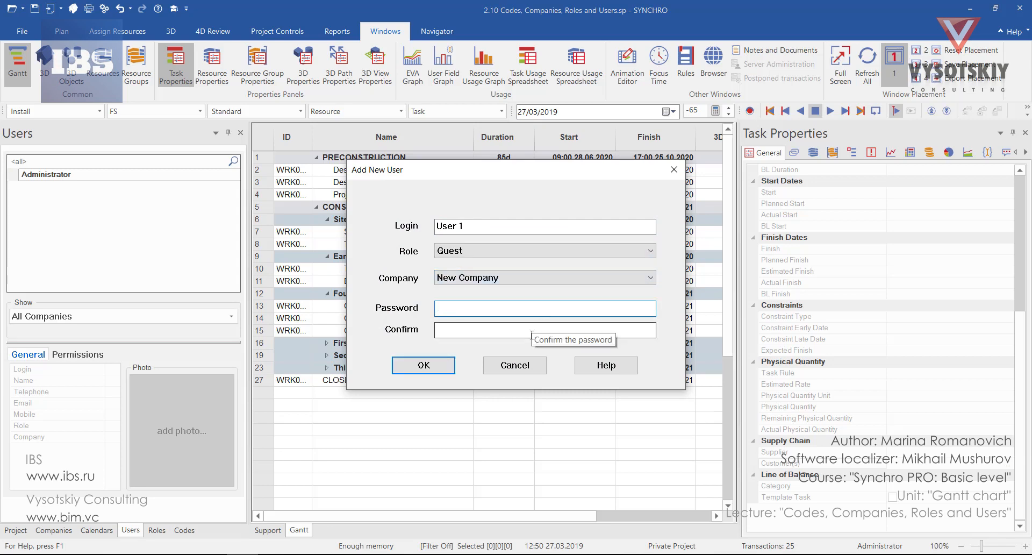
pyautogui.click(540, 328)
pyautogui.click(423, 365)
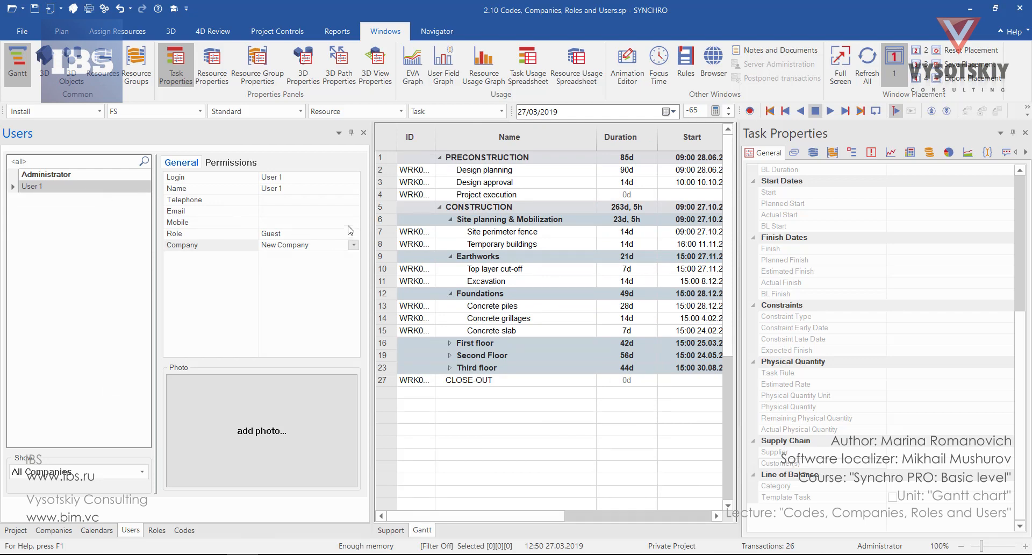
pyautogui.click(251, 438)
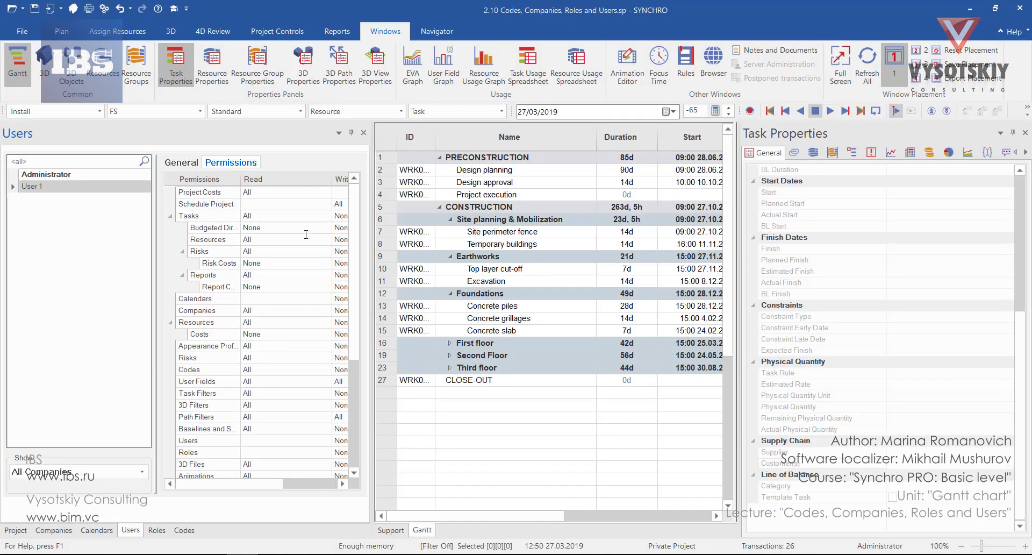